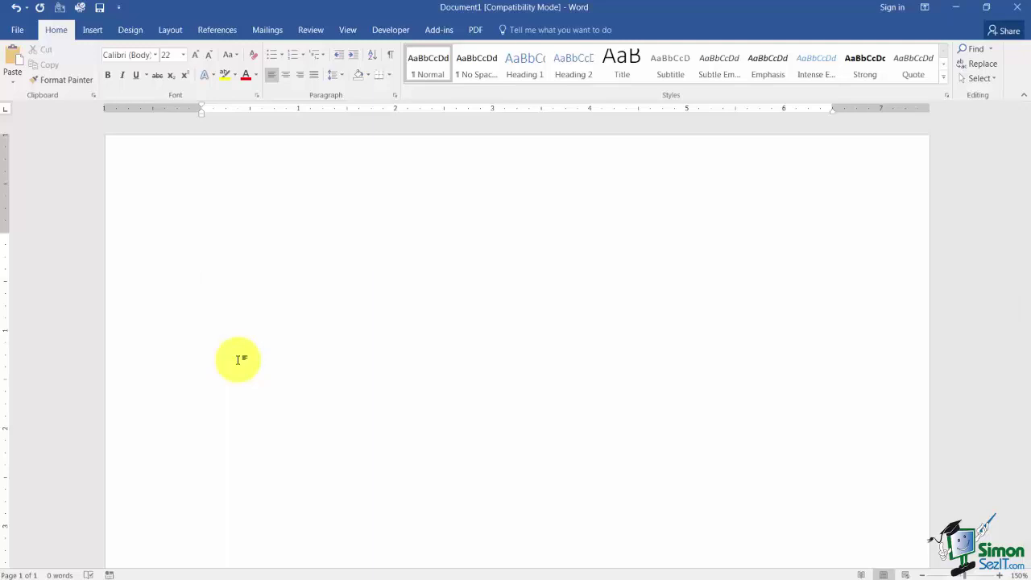
{"action": "type", "text": "teh"}
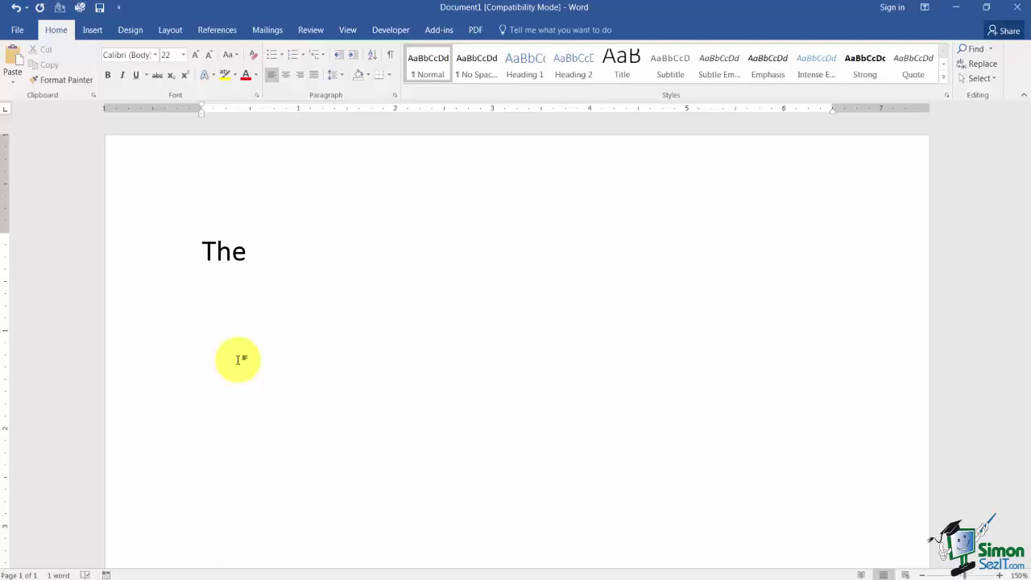
{"action": "type", "text": " acn"}
{"action": "key", "text": "Return"}
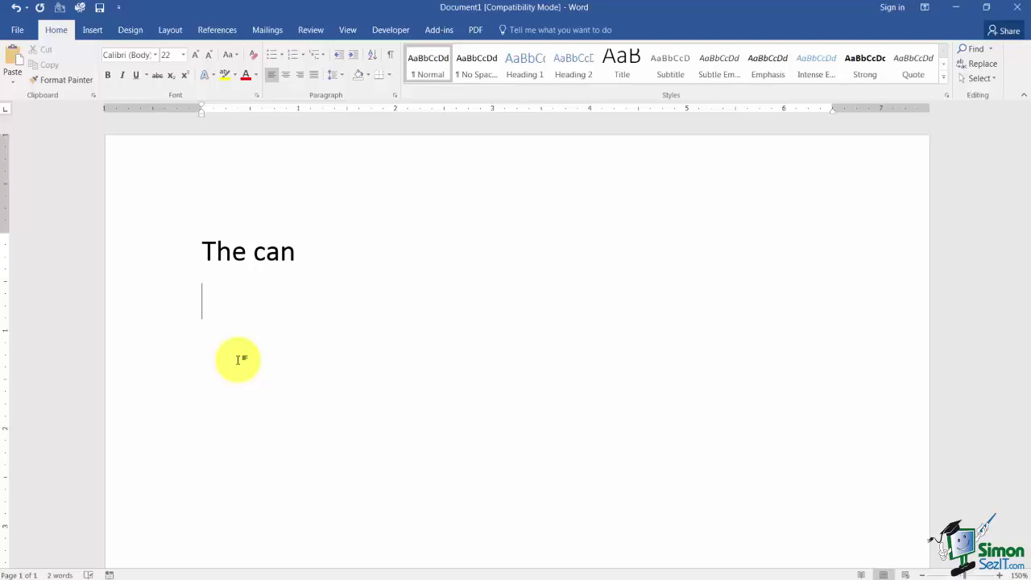
{"action": "type", "text": "1/2 1/4"}
{"action": "key", "text": "Return"}
{"action": "type", "text": "1st 2n"}
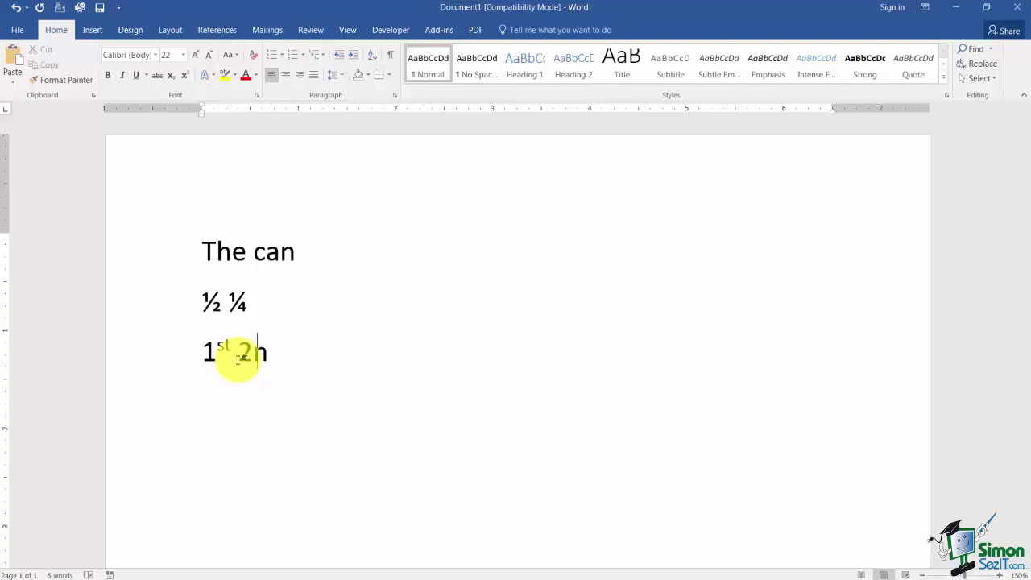
{"action": "type", "text": "d"}
{"action": "key", "text": "Return"}
{"action": "type", "text": "Www."}
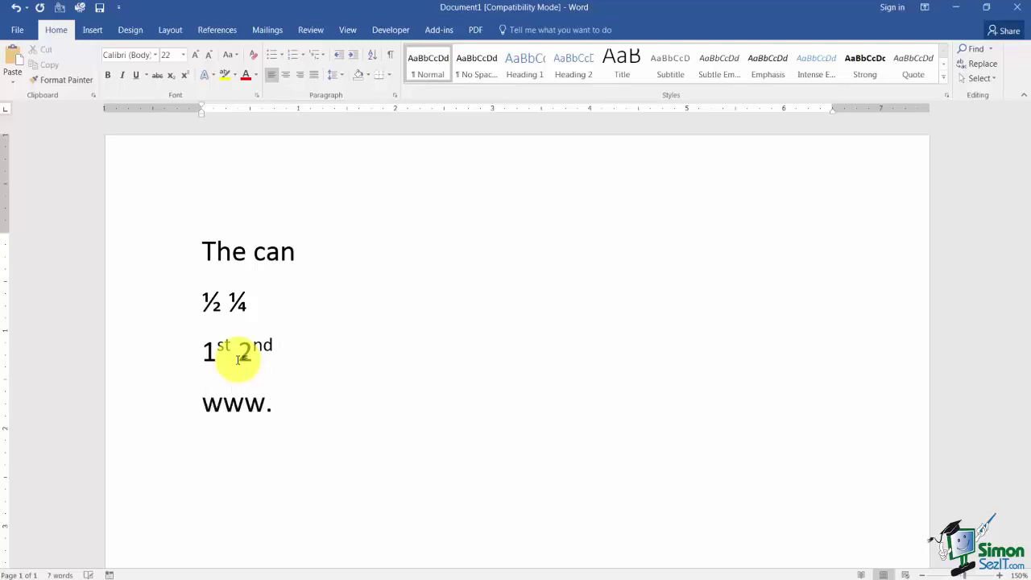
{"action": "type", "text": "missingmon"}
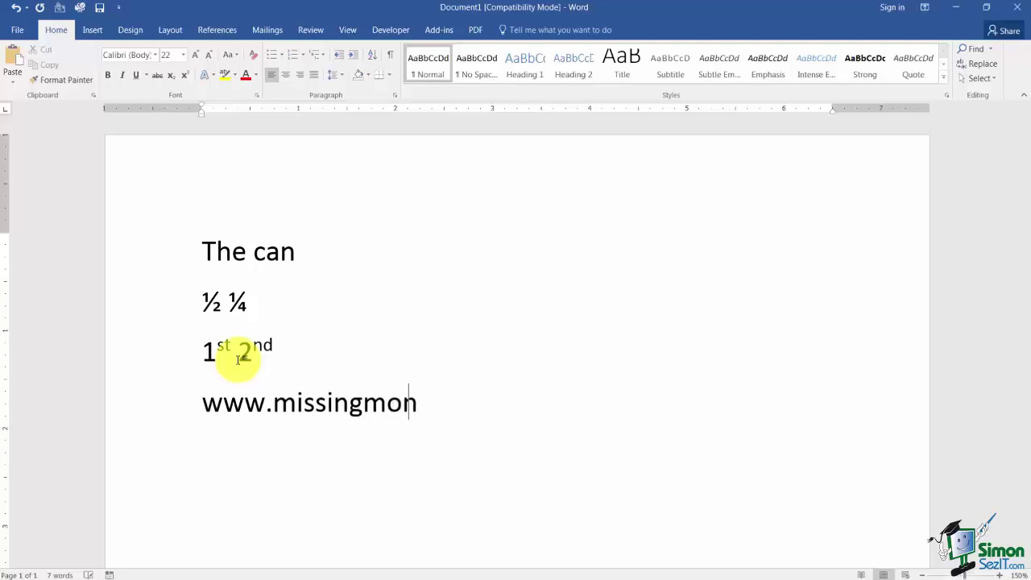
{"action": "type", "text": "ey.com"}
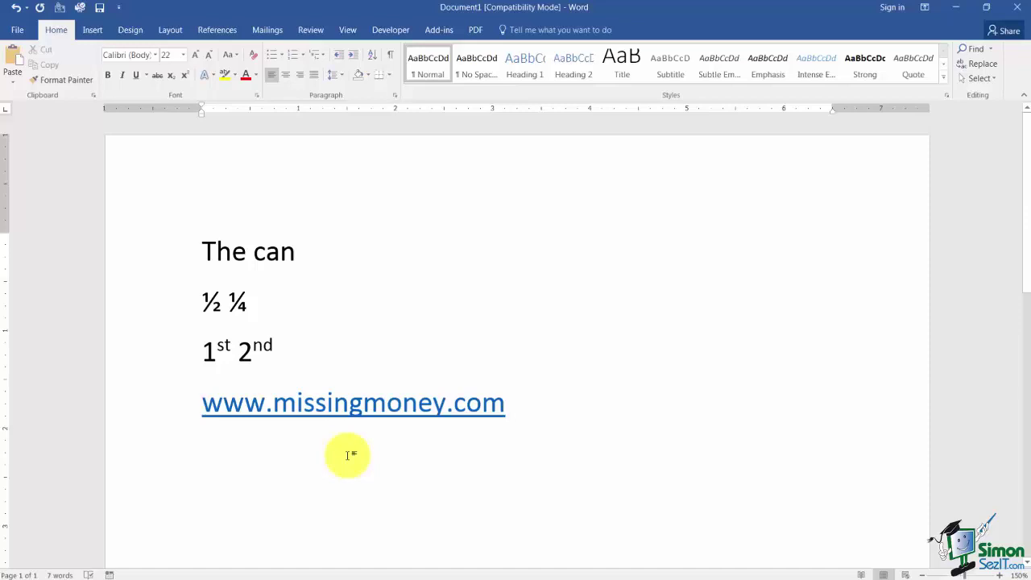
Clear the sample text and create two automatic border lines by typing --- twice.
{"action": "key", "text": "ctrl+a"}
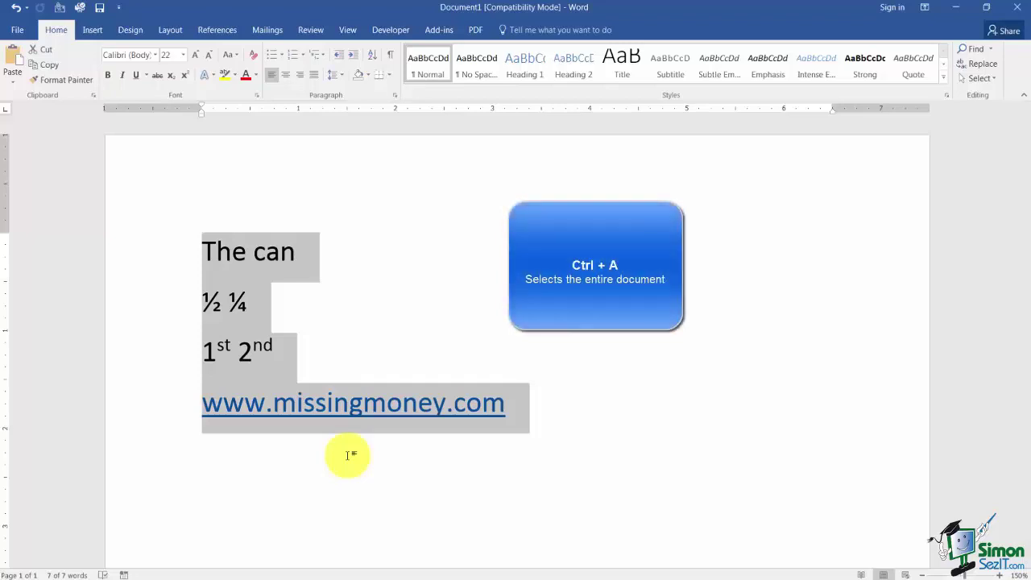
{"action": "key", "text": "Delete"}
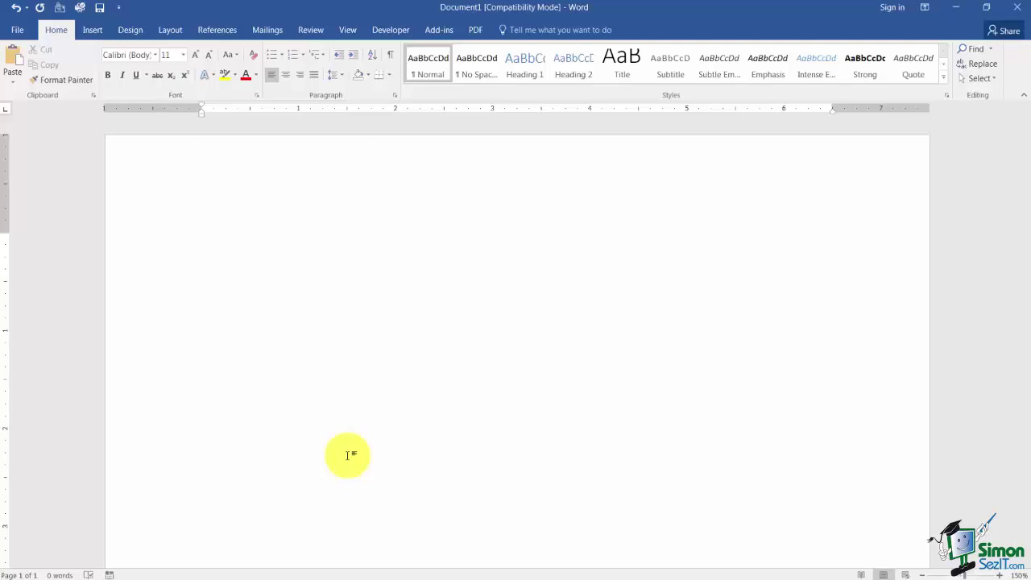
{"action": "type", "text": "---"}
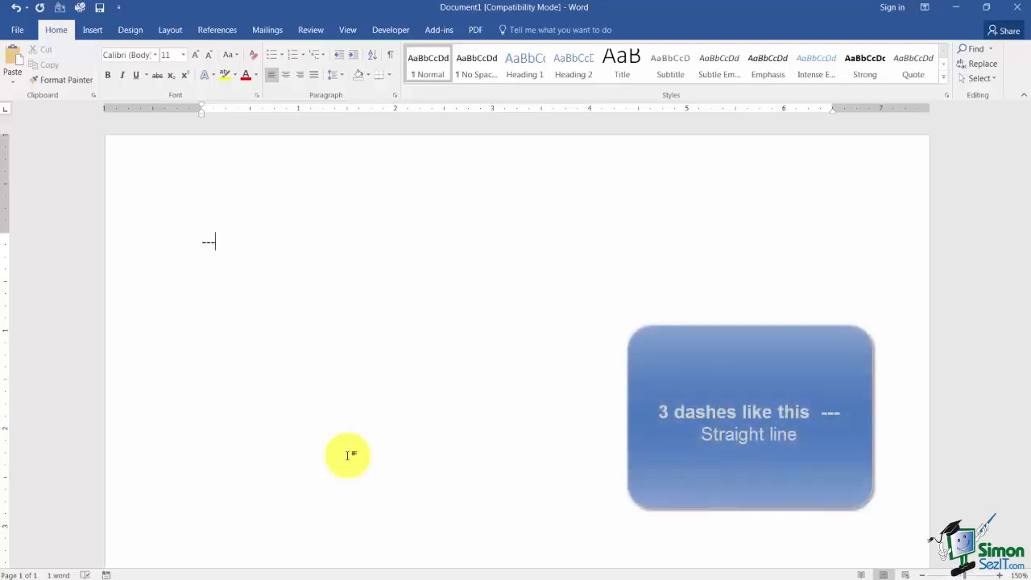
{"action": "key", "text": "Return"}
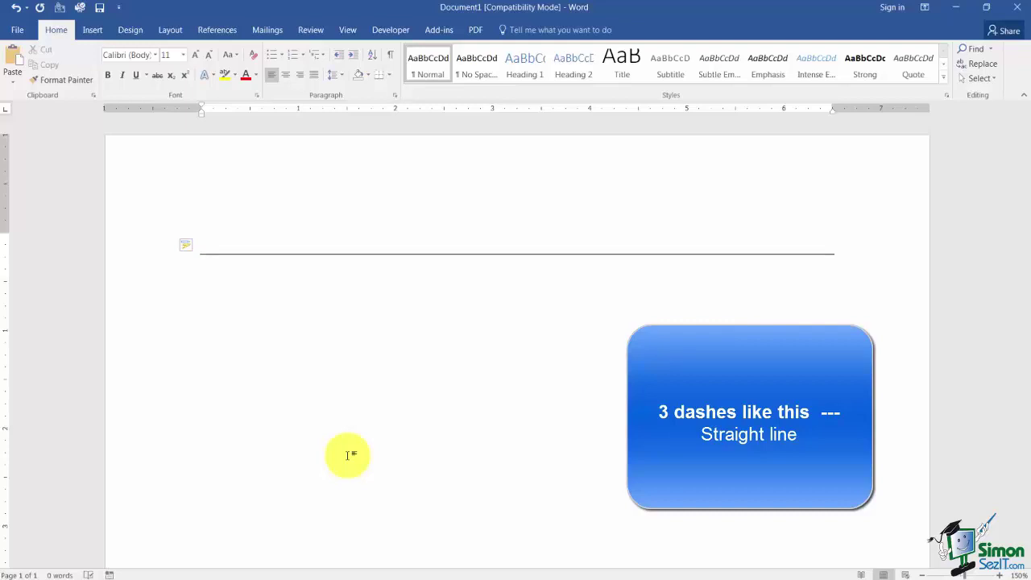
{"action": "type", "text": "---"}
{"action": "key", "text": "Return"}
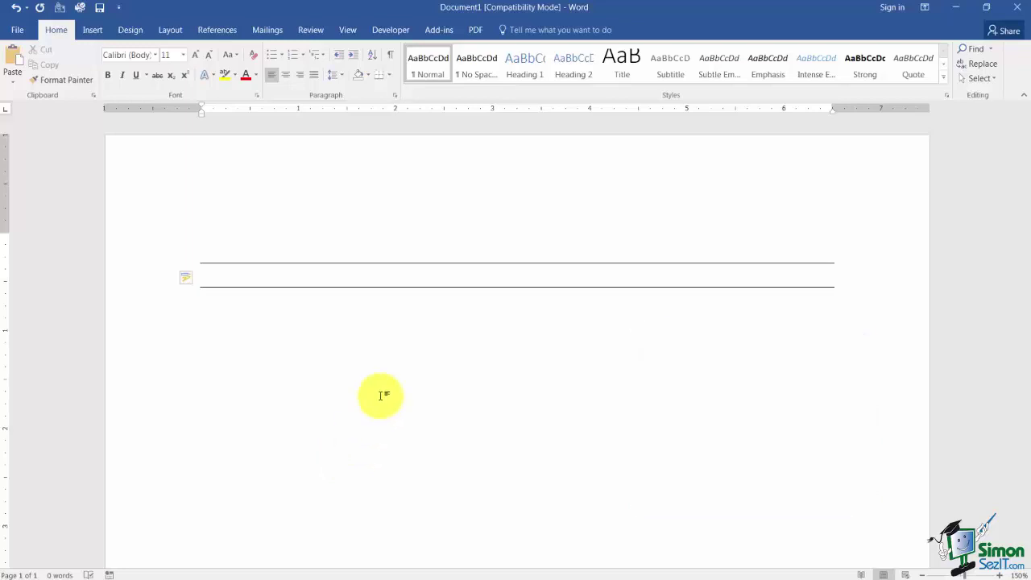
Add filler text above and between the border lines, then delete everything on the page.
{"action": "left_click", "coordinate": [211, 250]}
{"action": "type", "text": "Fsadaldc MZfcsk"}
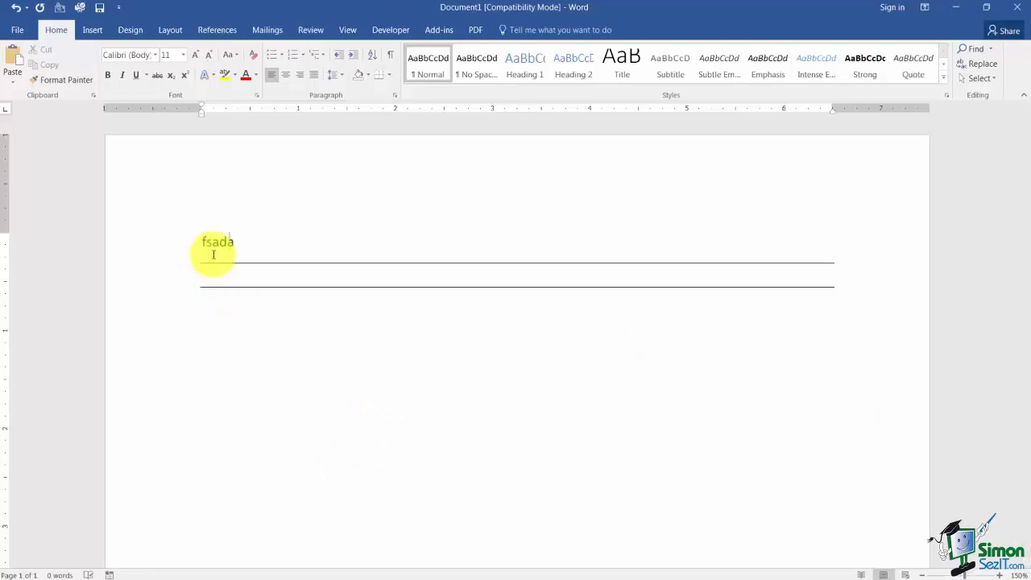
{"action": "type", "text": "f safmas fsa"}
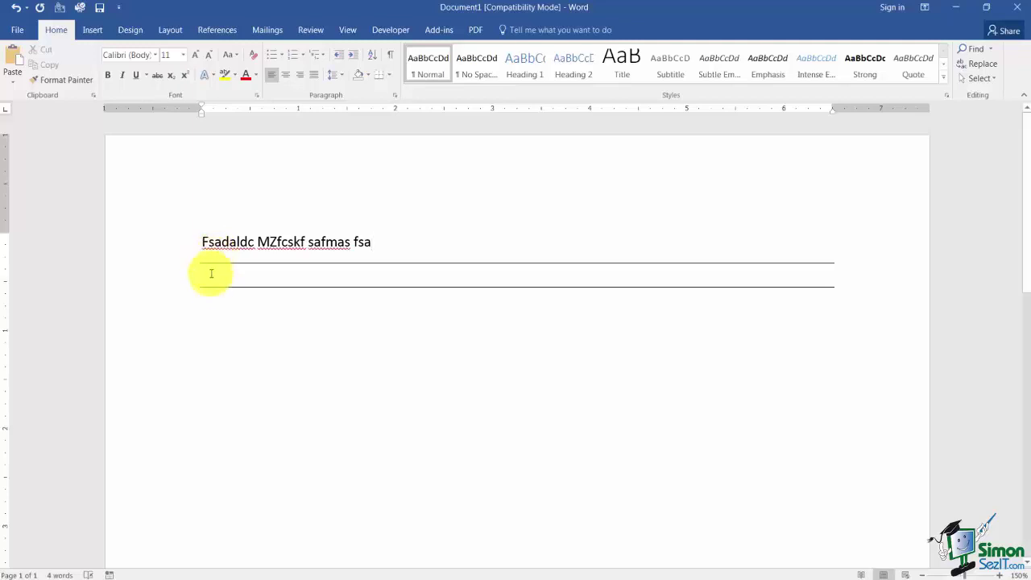
{"action": "left_click", "coordinate": [211, 274]}
{"action": "type", "text": "sfksafslafk"}
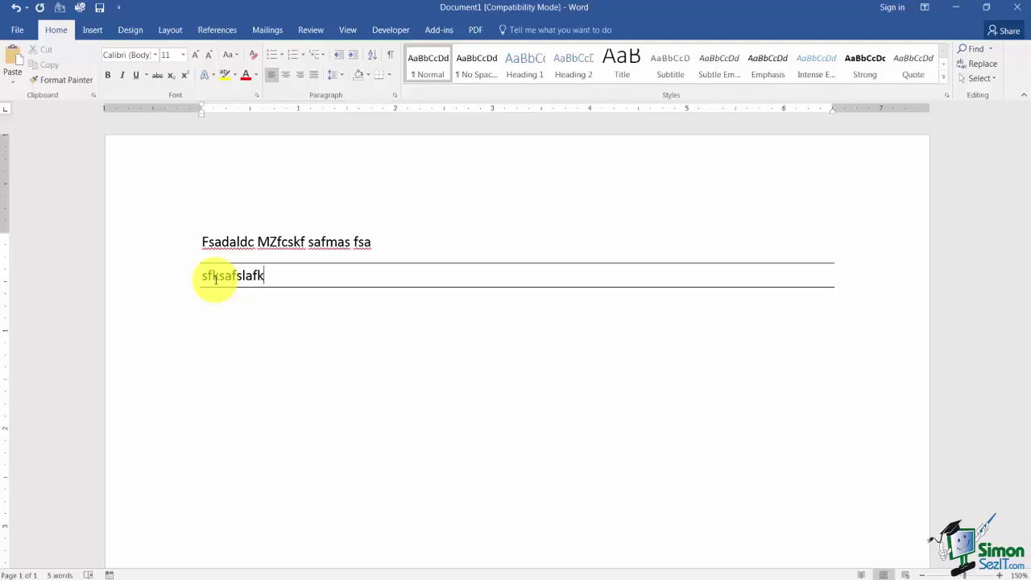
{"action": "key", "text": "ctrl+a"}
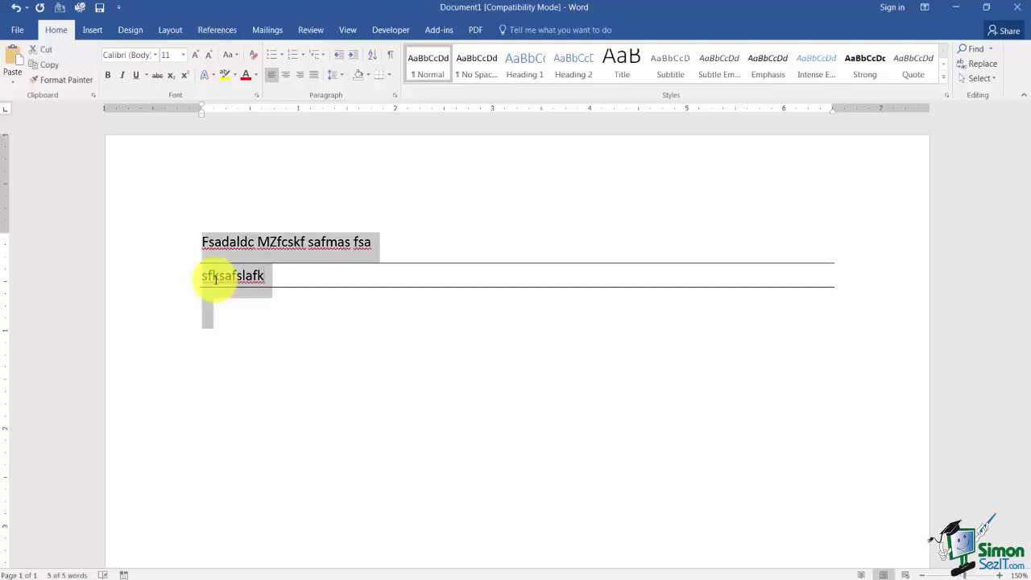
{"action": "key", "text": "Delete"}
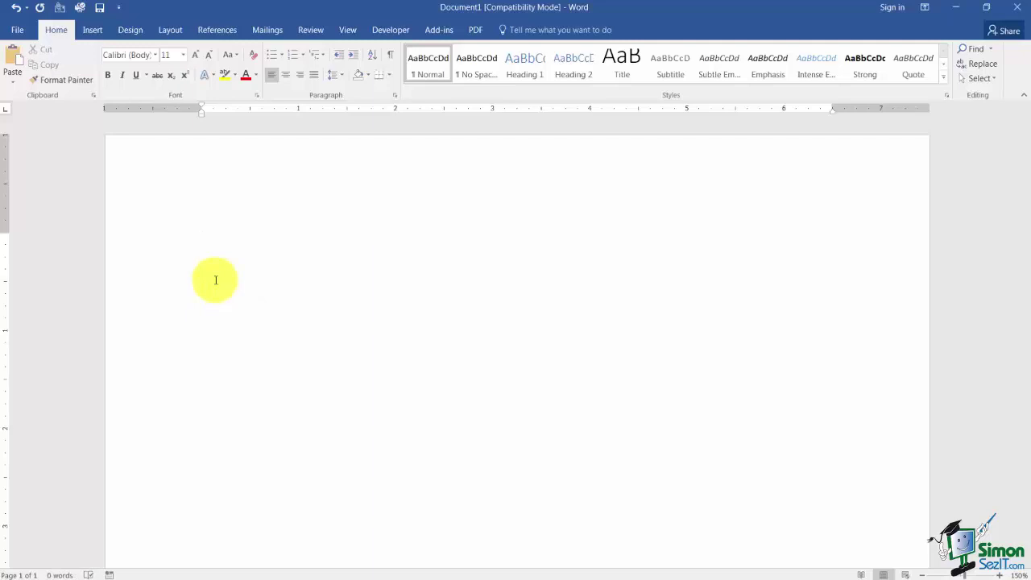
{"action": "type", "text": "_"}
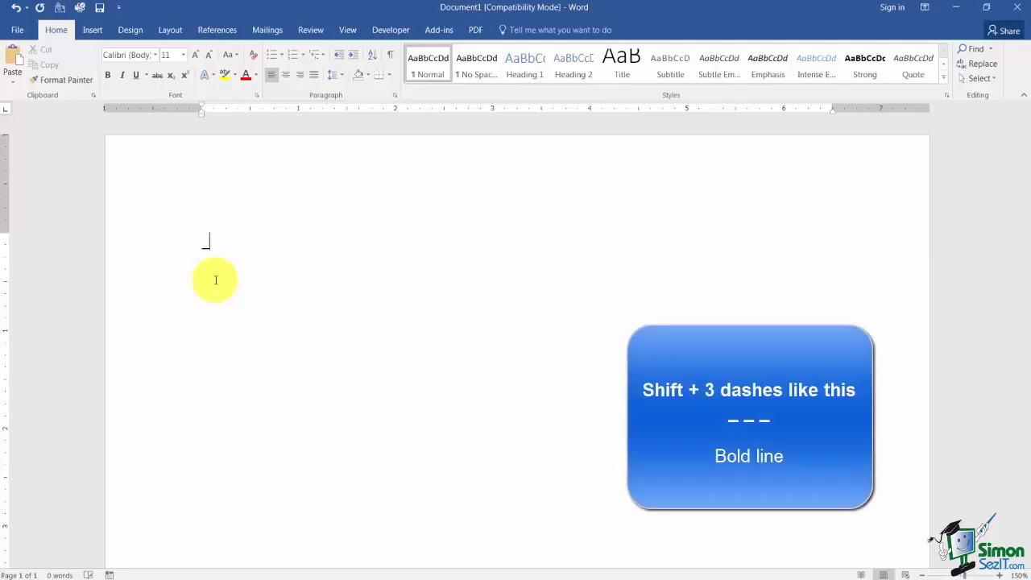
{"action": "type", "text": "__"}
{"action": "key", "text": "Return"}
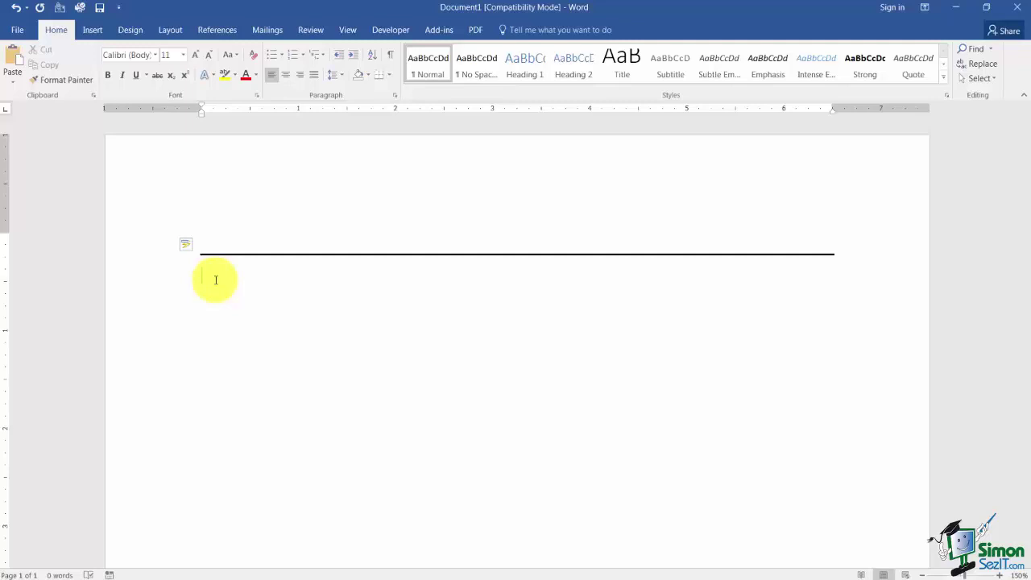
{"action": "type", "text": "###"}
{"action": "key", "text": "Return"}
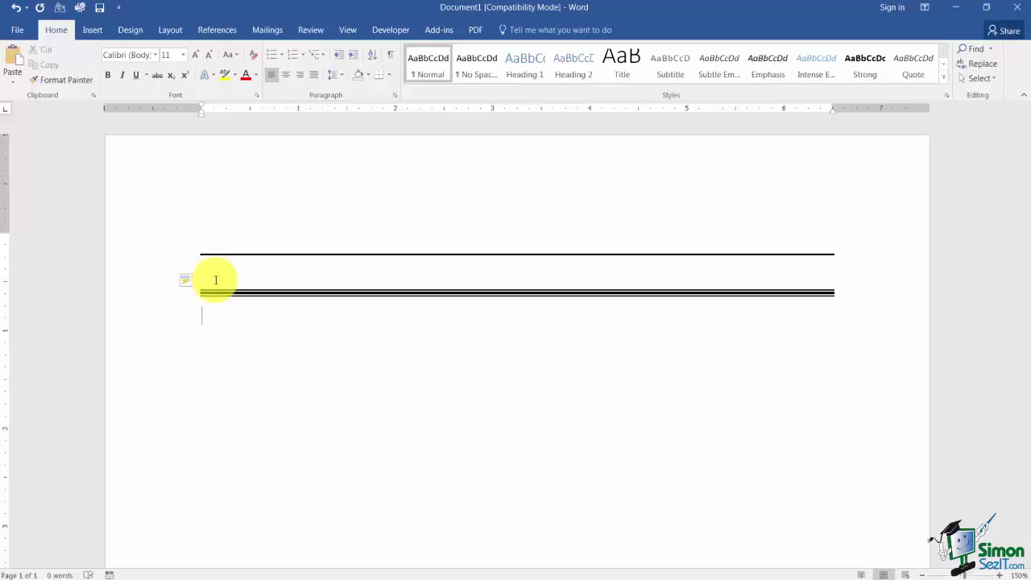
{"action": "type", "text": "***"}
{"action": "key", "text": "Return"}
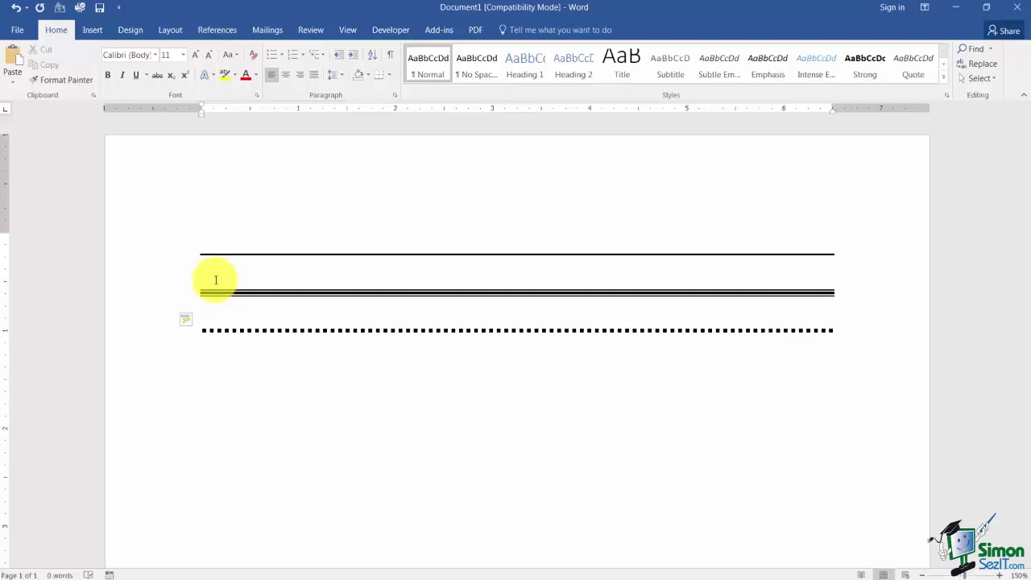
{"action": "key", "text": "ctrl+a"}
{"action": "key", "text": "Delete"}
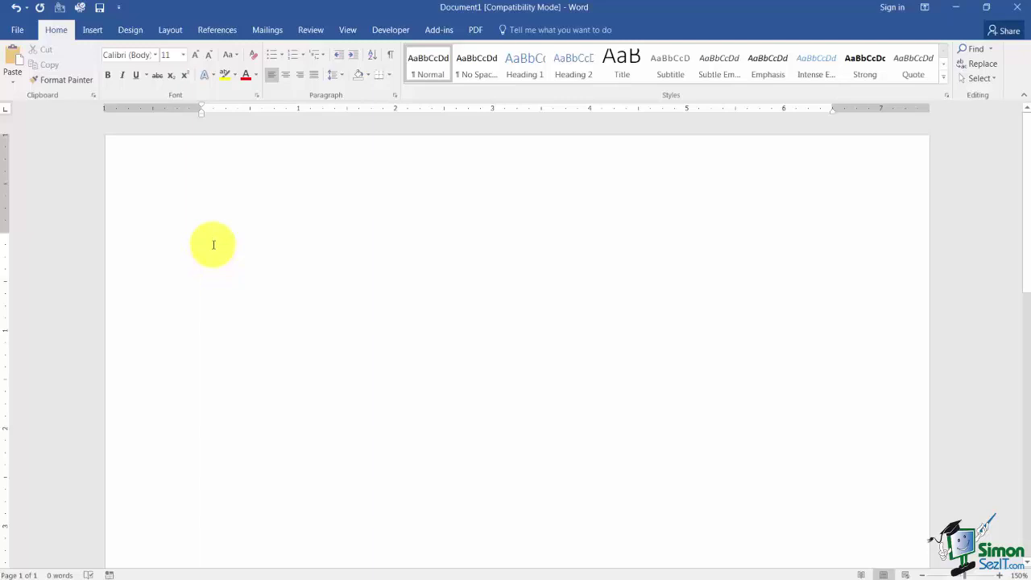
Open the AutoCorrect: English (United States) dialog from Word Options > Proofing.
{"action": "left_click", "coordinate": [19, 30]}
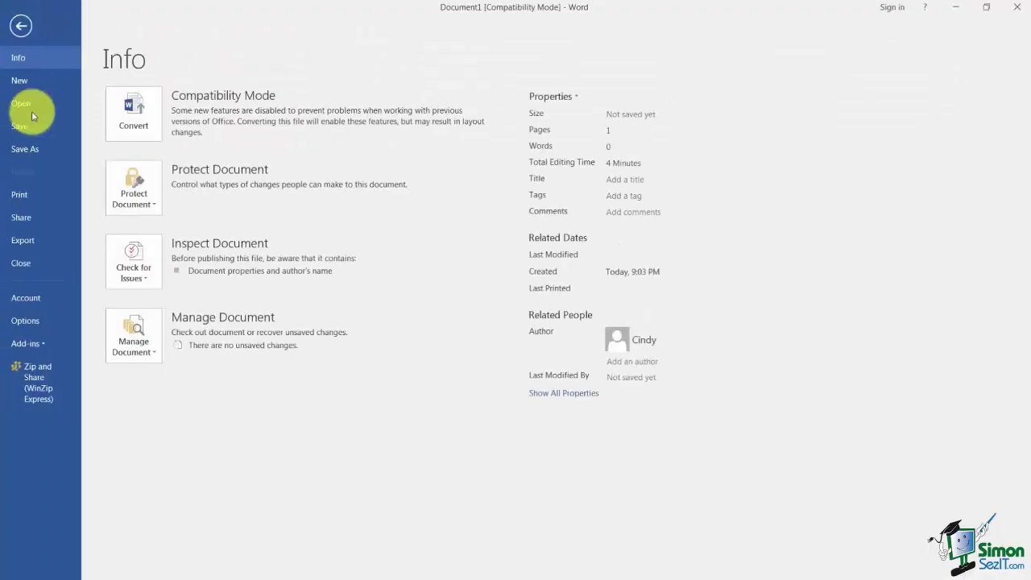
{"action": "left_click", "coordinate": [25, 321]}
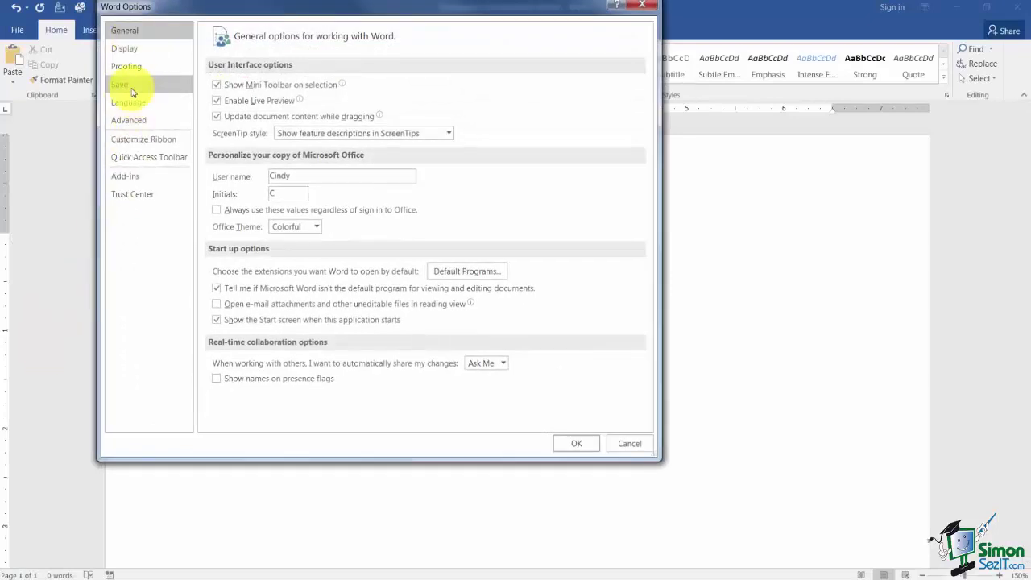
{"action": "left_click", "coordinate": [134, 68]}
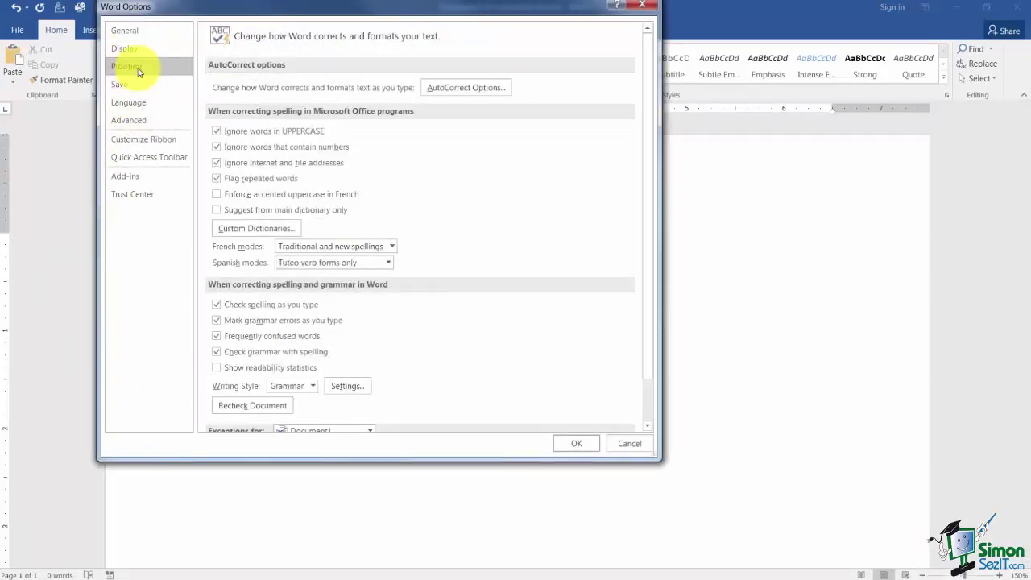
{"action": "left_click", "coordinate": [452, 95]}
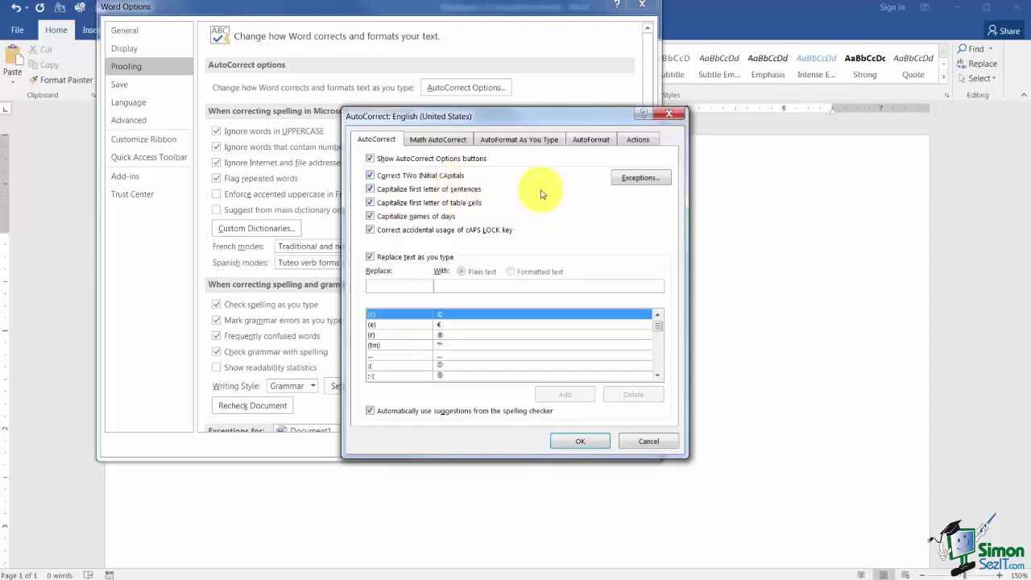
{"action": "left_click", "coordinate": [629, 179]}
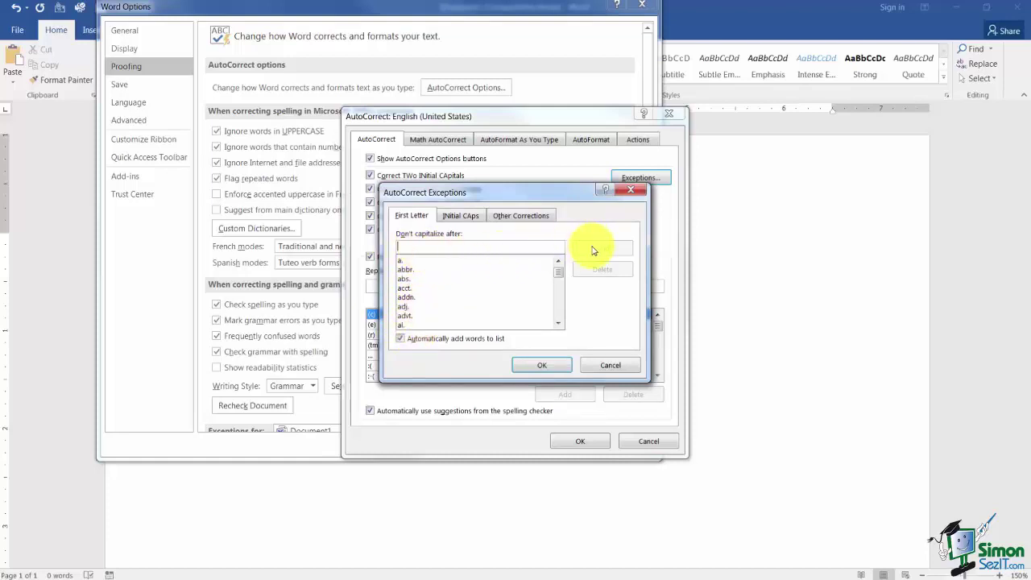
{"action": "left_click", "coordinate": [474, 221]}
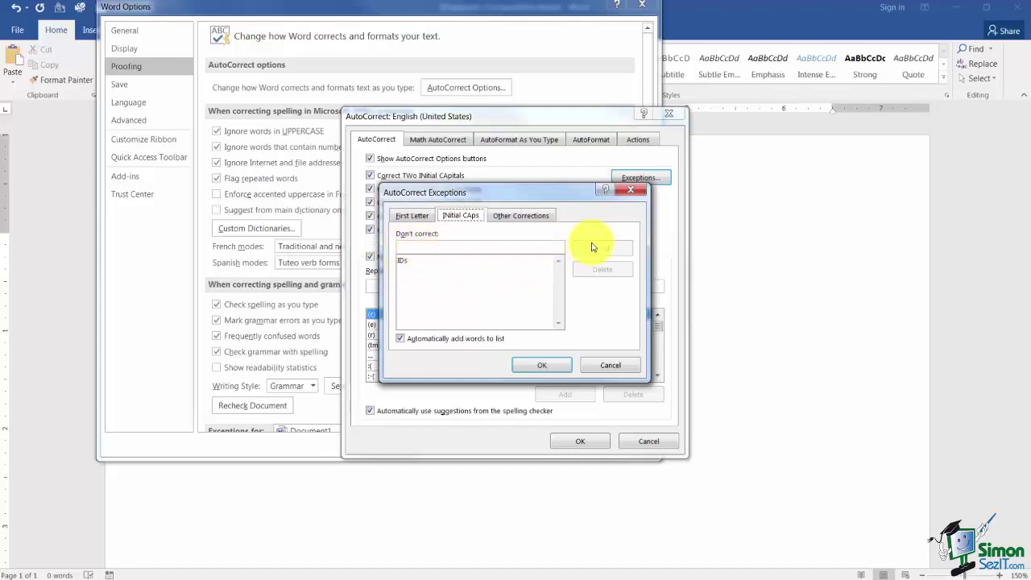
{"action": "left_click", "coordinate": [602, 365]}
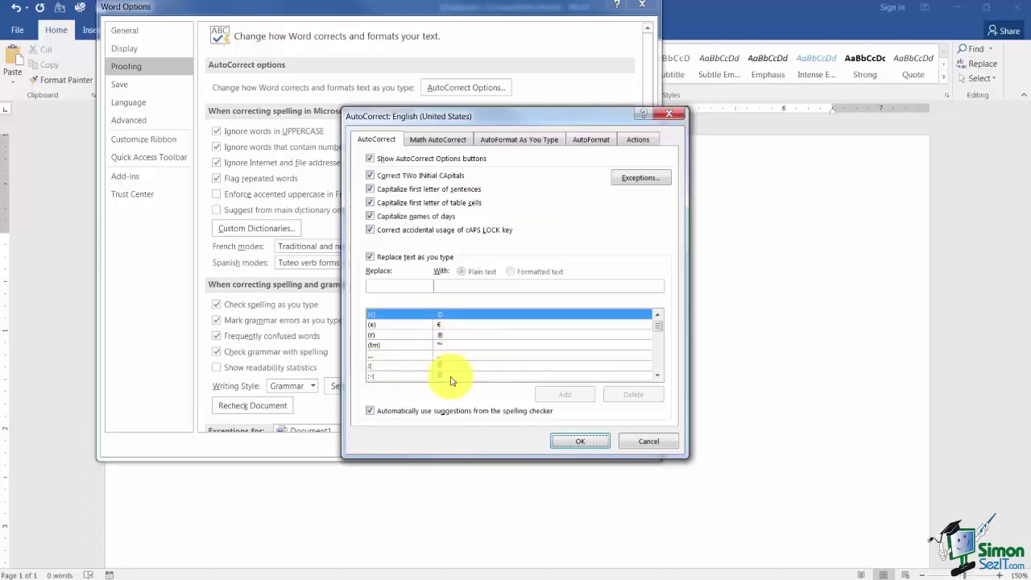
{"action": "double_click", "coordinate": [657, 377]}
{"action": "scroll", "coordinate": [657, 377], "scroll_direction": "down", "scroll_amount": 5}
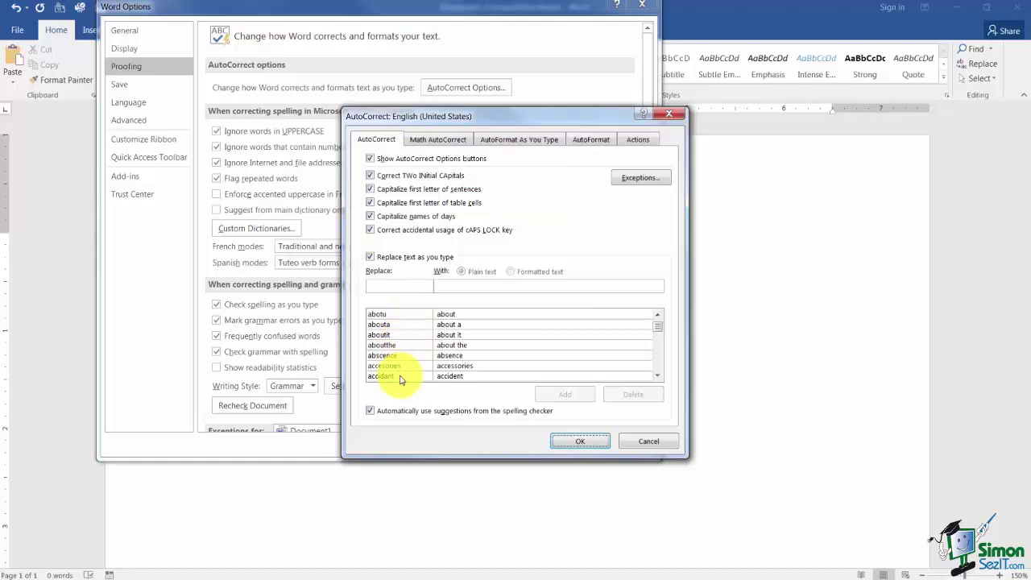
{"action": "left_click", "coordinate": [659, 375]}
{"action": "left_click", "coordinate": [658, 375]}
{"action": "left_click", "coordinate": [659, 376]}
{"action": "scroll", "coordinate": [658, 375], "scroll_direction": "down", "scroll_amount": 2}
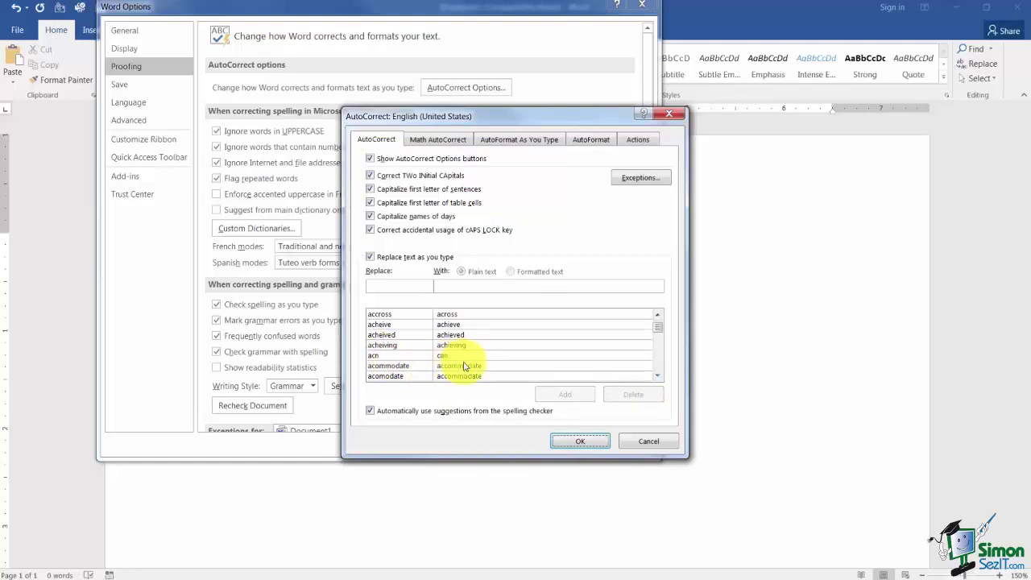
{"action": "scroll", "coordinate": [659, 324], "scroll_direction": "up", "scroll_amount": 2}
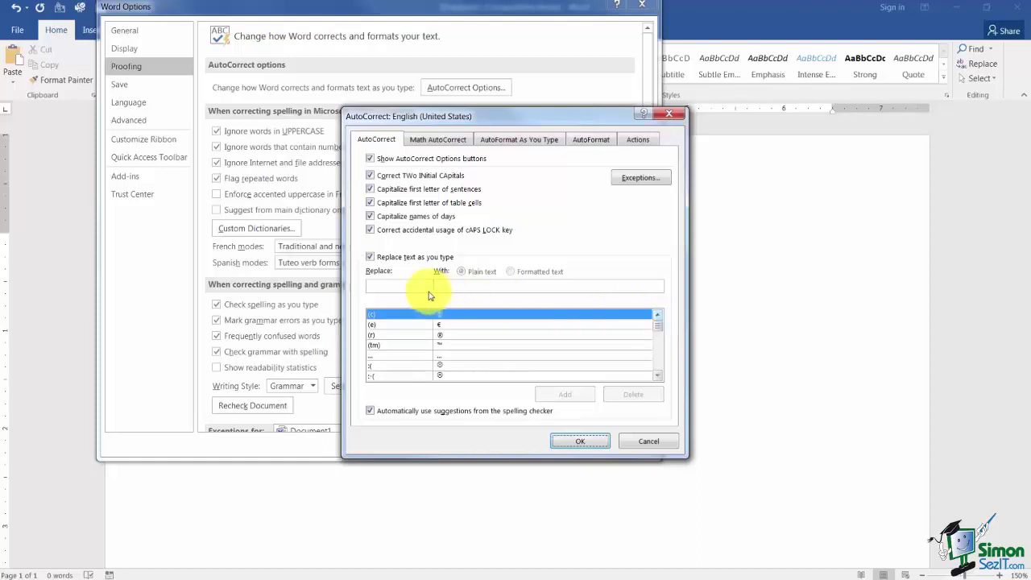
Add an AutoCorrect entry replacing 'sh' with a person's full name, then confirm with OK.
{"action": "left_click", "coordinate": [386, 286]}
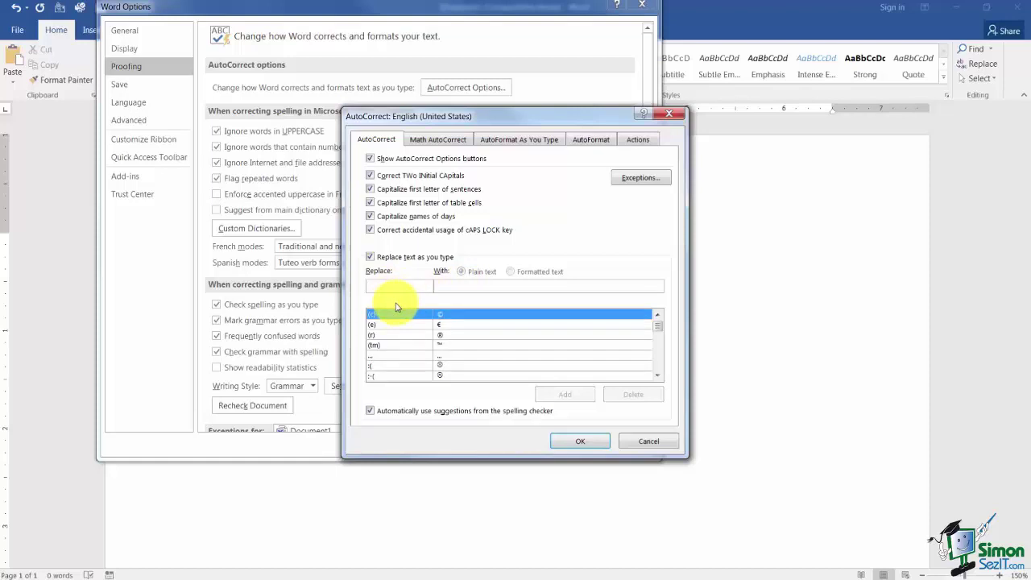
{"action": "scroll", "coordinate": [395, 307], "scroll_direction": "down", "scroll_amount": 10}
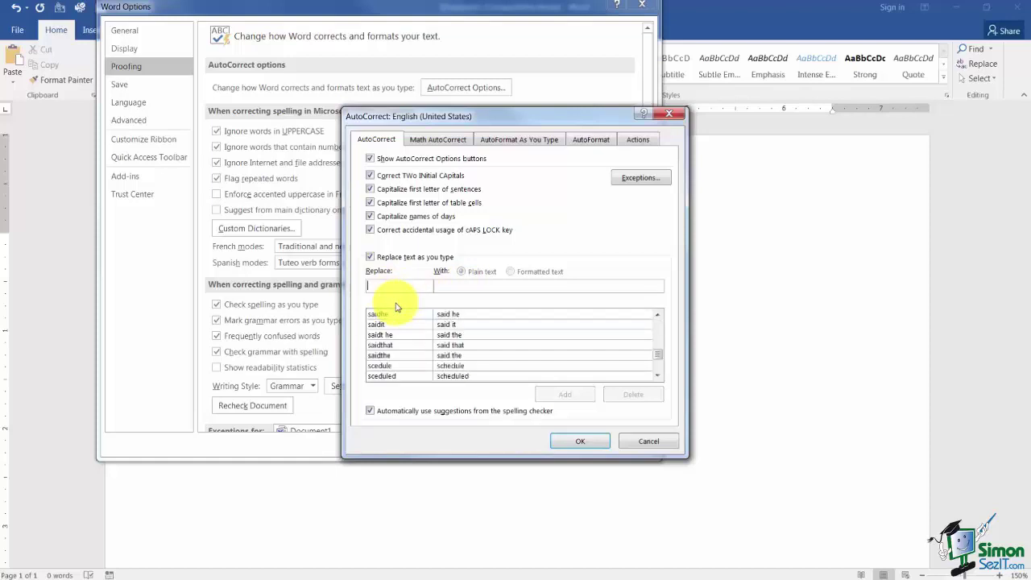
{"action": "type", "text": "sc"}
{"action": "type", "text": "s"}
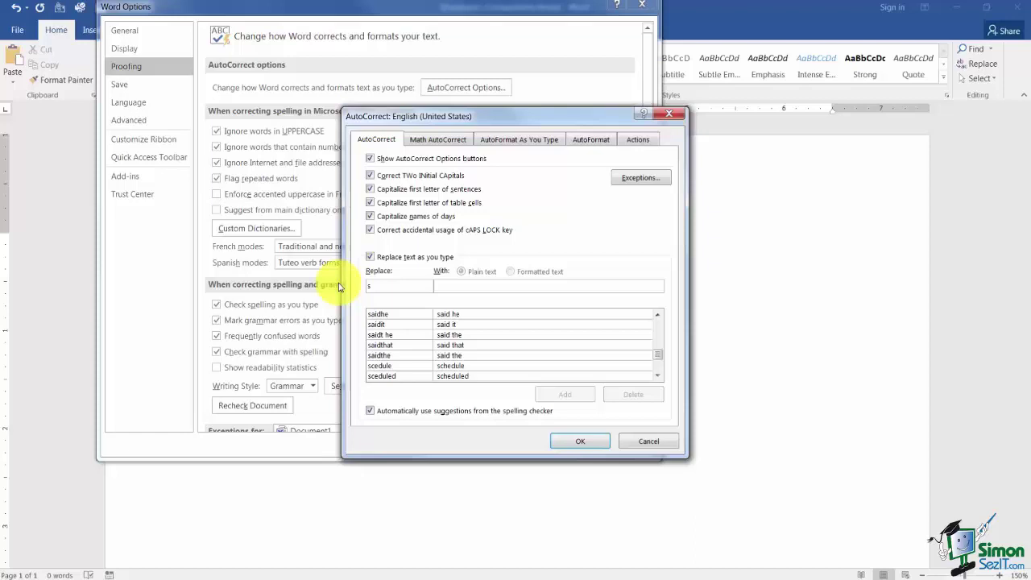
{"action": "type", "text": "h"}
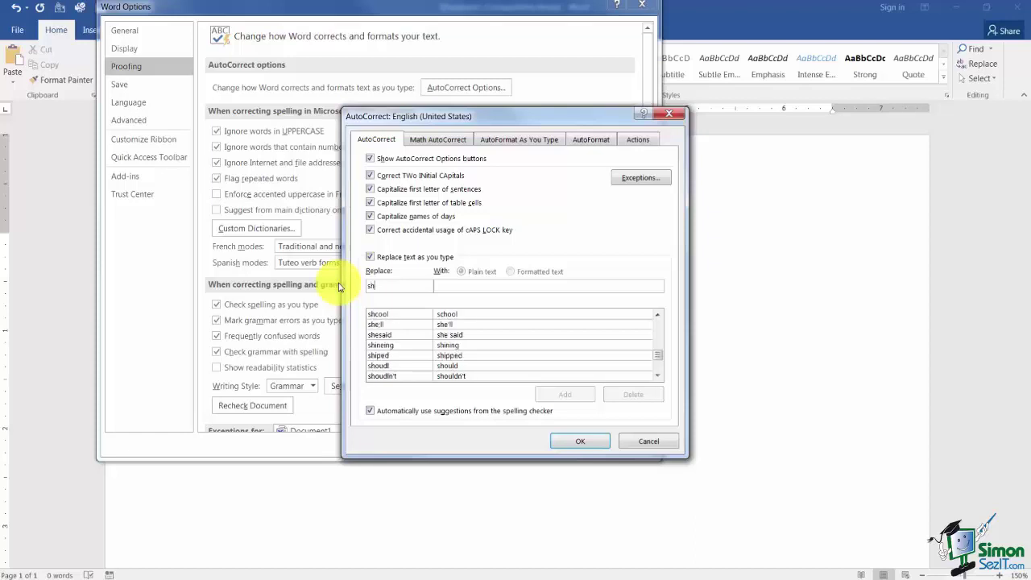
{"action": "left_click", "coordinate": [437, 286]}
{"action": "type", "text": "Susan H"}
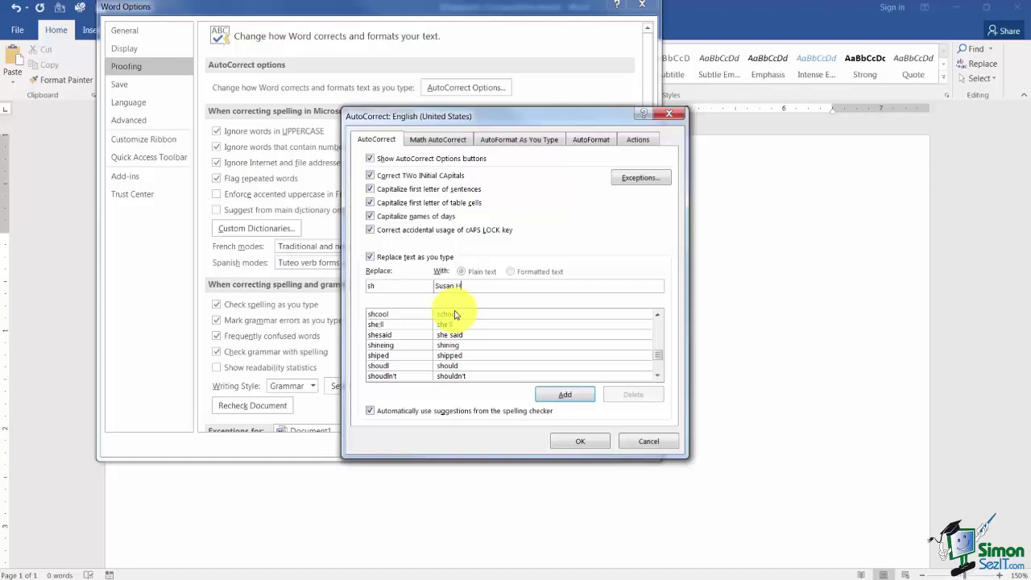
{"action": "type", "text": "opkins"}
{"action": "left_click", "coordinate": [555, 397]}
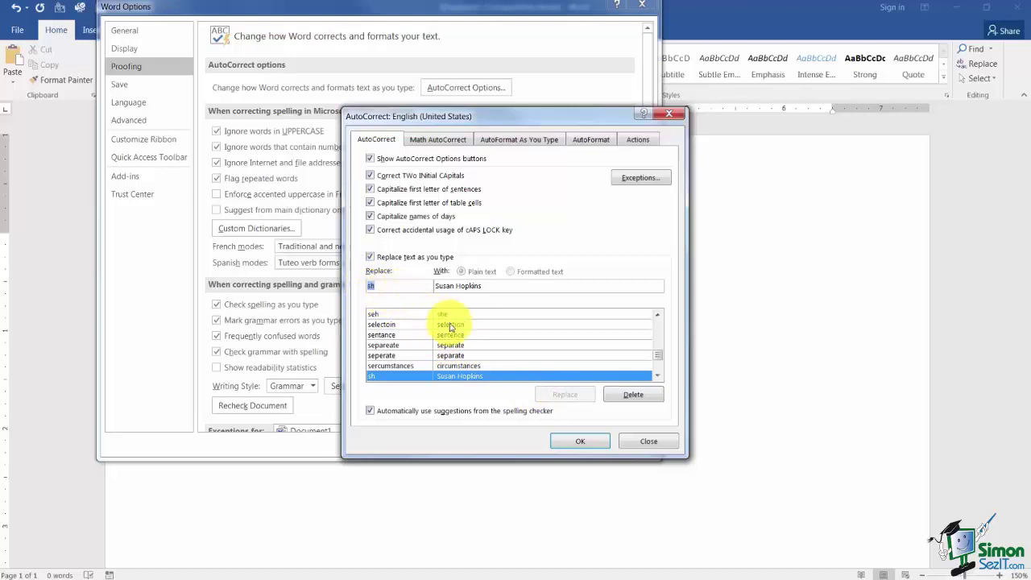
{"action": "left_click", "coordinate": [582, 448]}
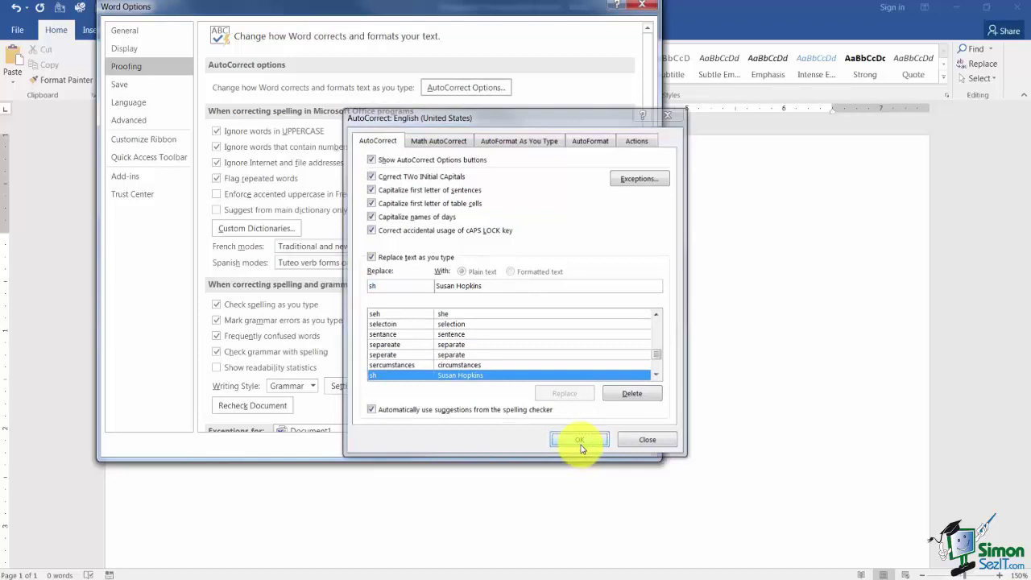
Close Word Options, type 'sh' so it expands into the full name, and open File Info.
{"action": "left_click", "coordinate": [583, 448]}
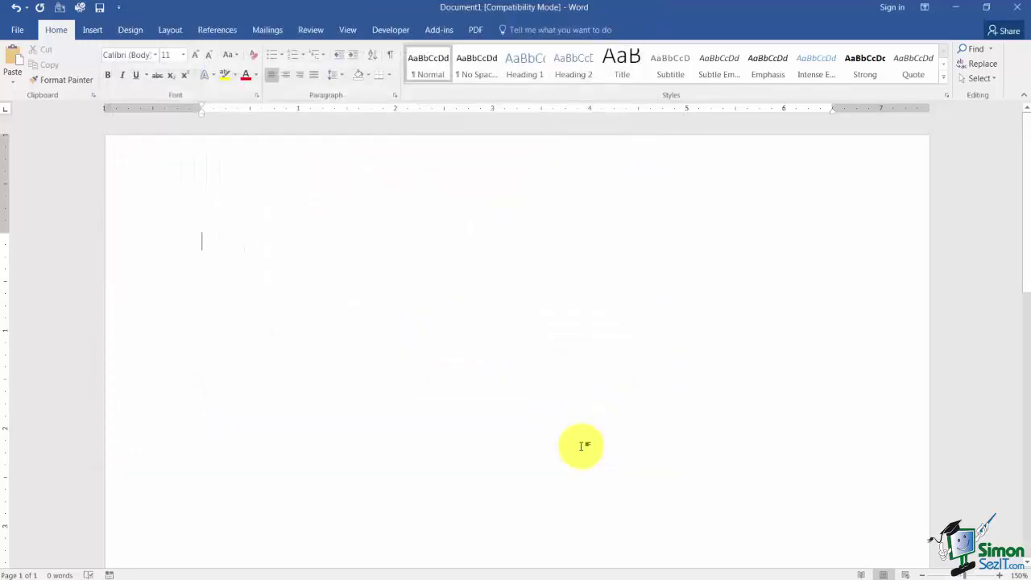
{"action": "type", "text": "sh"}
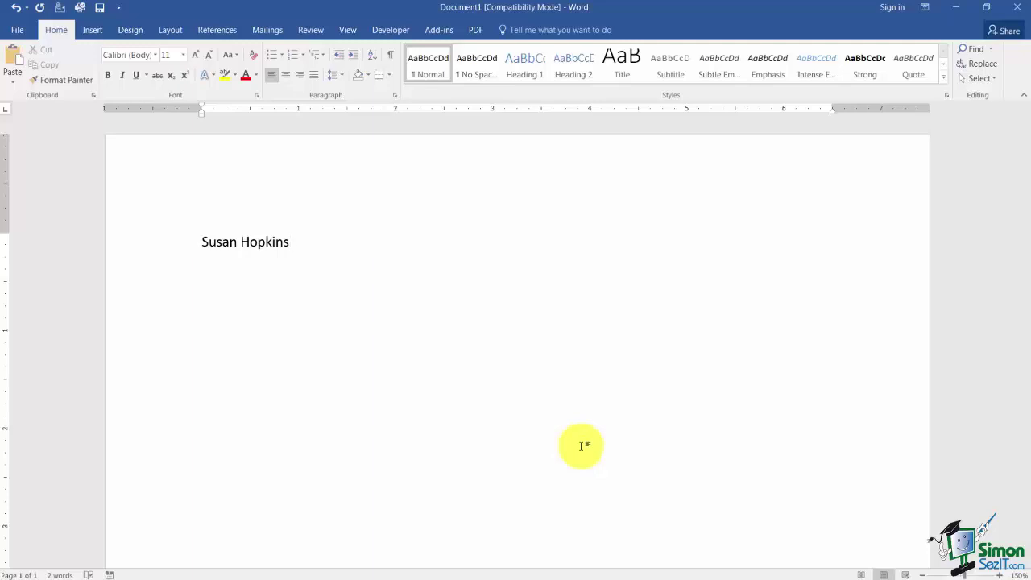
{"action": "left_click", "coordinate": [16, 29]}
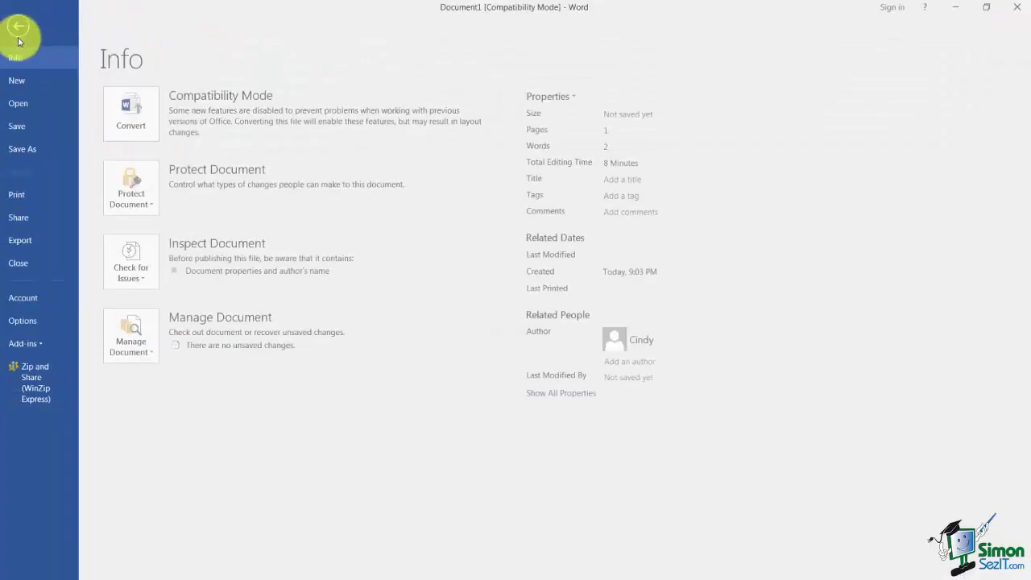
Reopen AutoCorrect from Options > Proofing and delete the 'sh' replacement entry.
{"action": "left_click", "coordinate": [24, 321]}
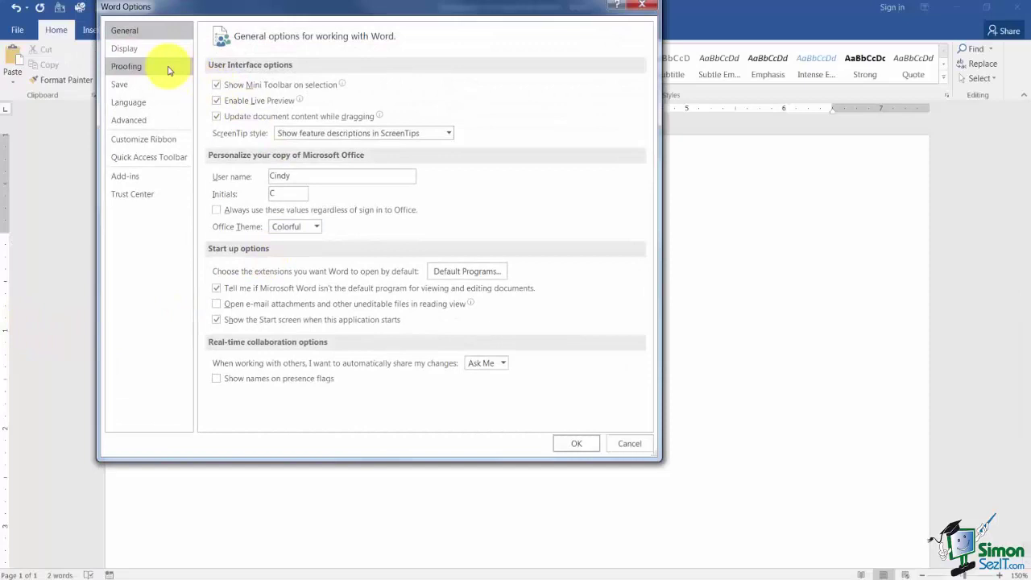
{"action": "left_click", "coordinate": [169, 69]}
{"action": "left_click", "coordinate": [481, 89]}
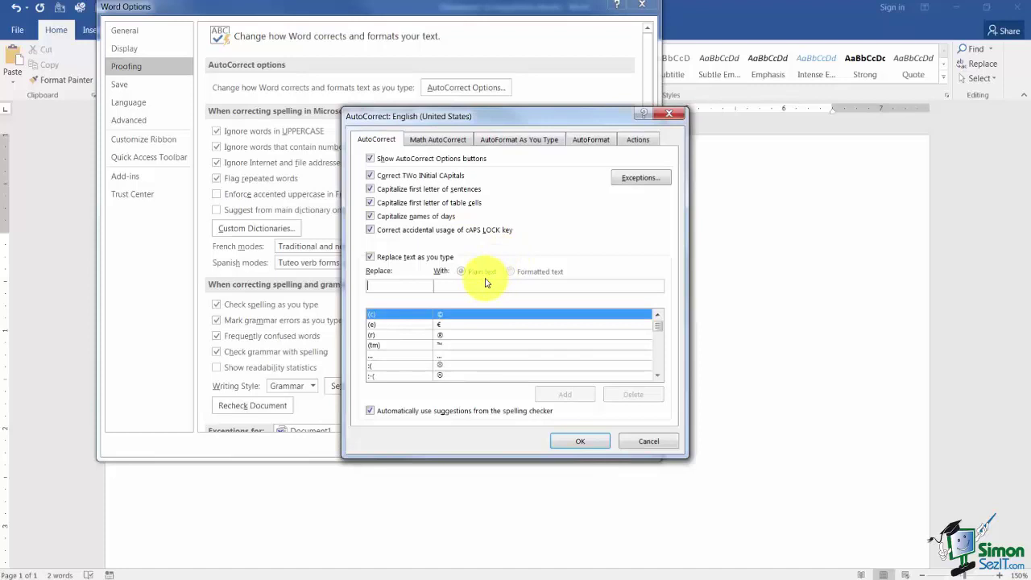
{"action": "type", "text": "s"}
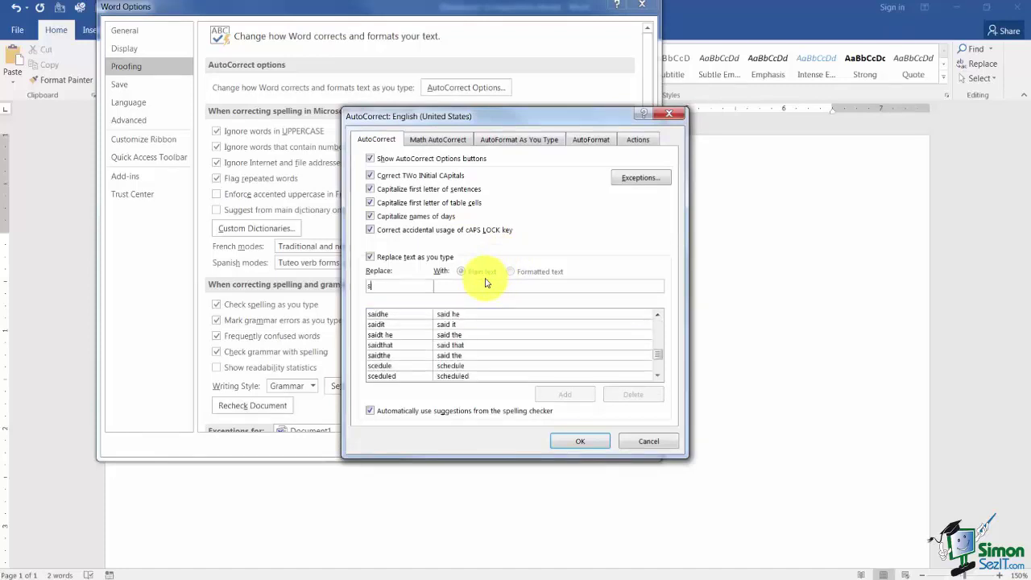
{"action": "type", "text": "h"}
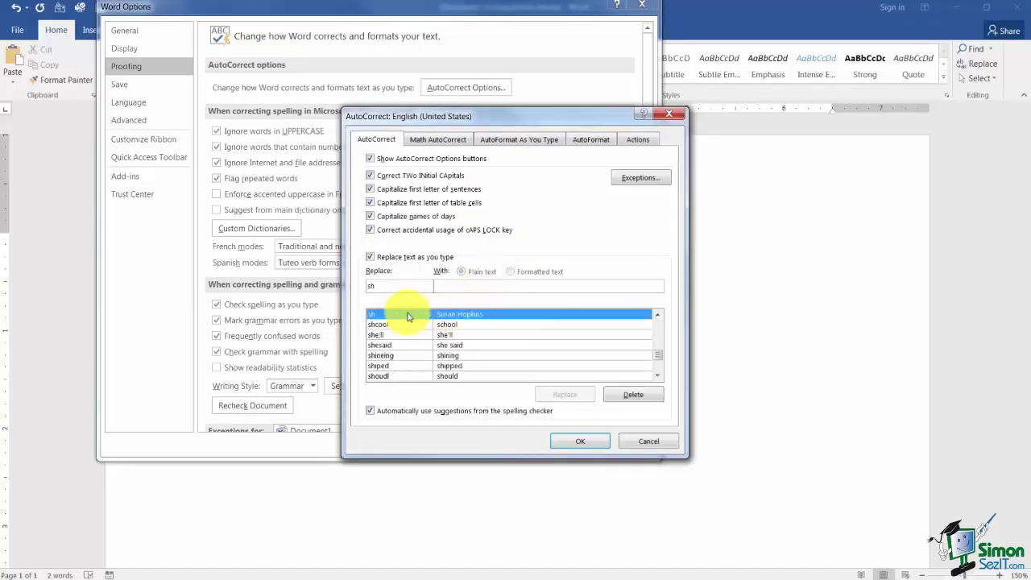
{"action": "left_click", "coordinate": [620, 395]}
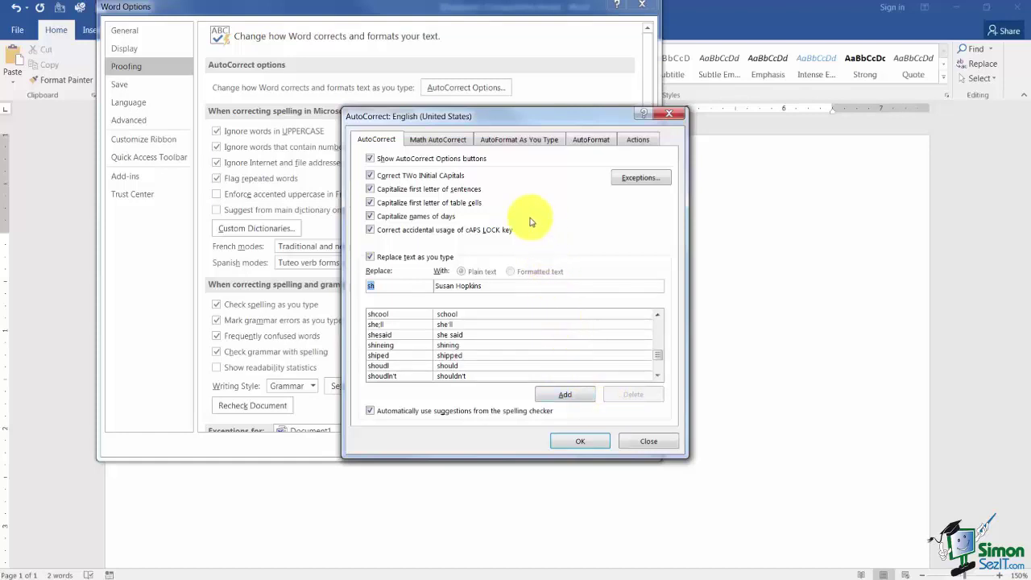
Review the AutoFormat As You Type checkboxes, then close AutoCorrect with OK.
{"action": "left_click", "coordinate": [511, 141]}
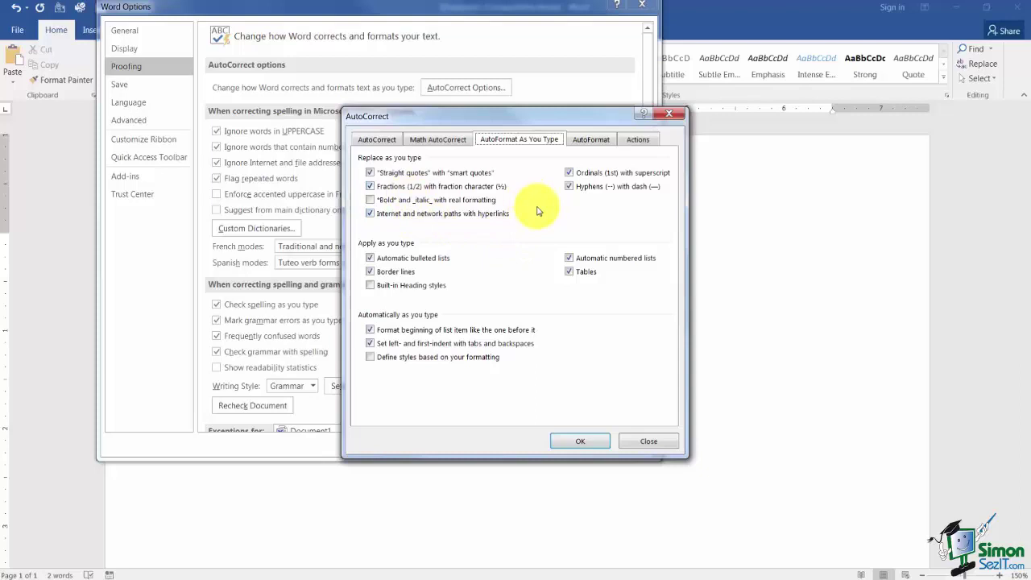
{"action": "left_click", "coordinate": [577, 442]}
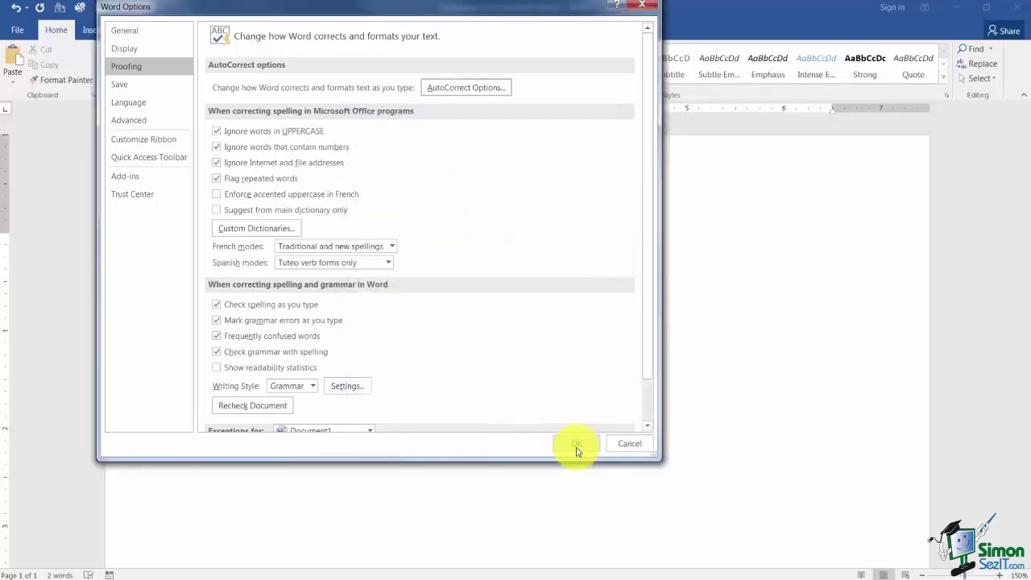
Close Word Options with OK to return to the document showing the full name.
{"action": "left_click", "coordinate": [577, 447]}
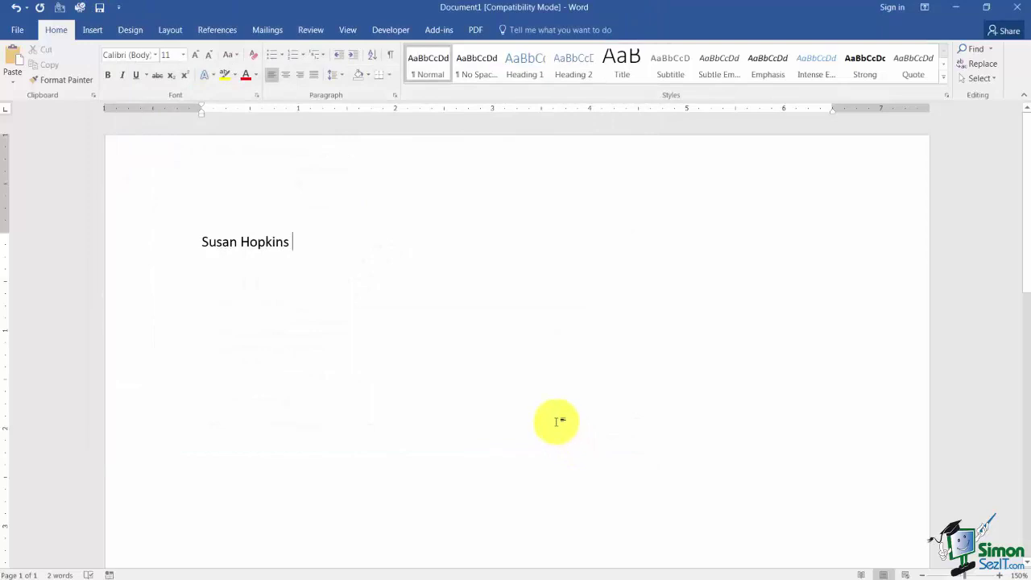